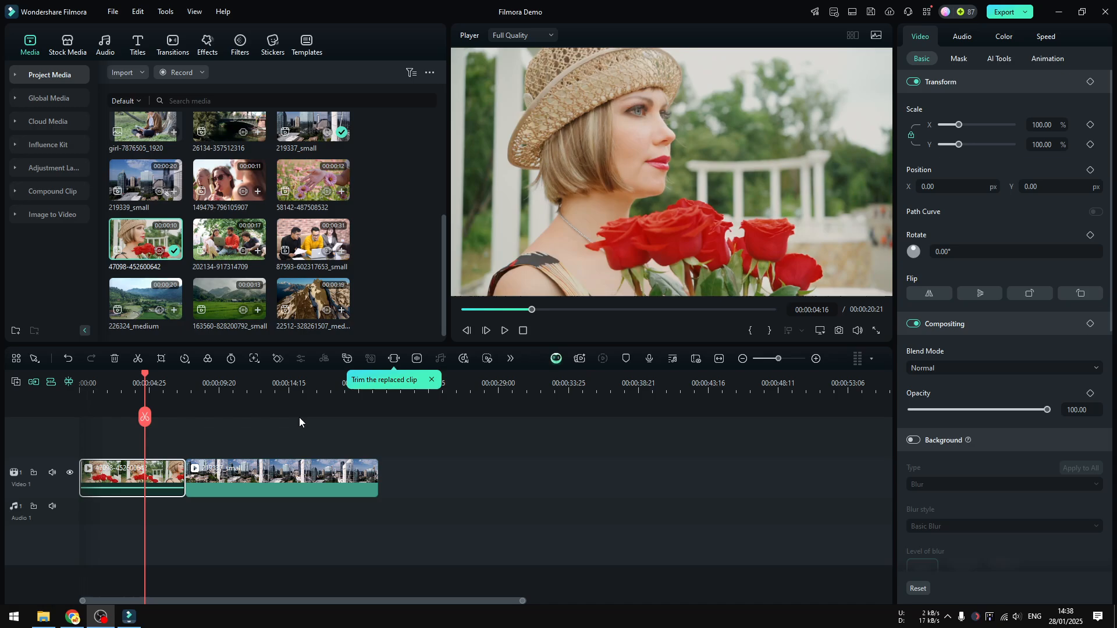
Step: Add a Dissolve transition at the cut between the two video clips and play it back
click(173, 42)
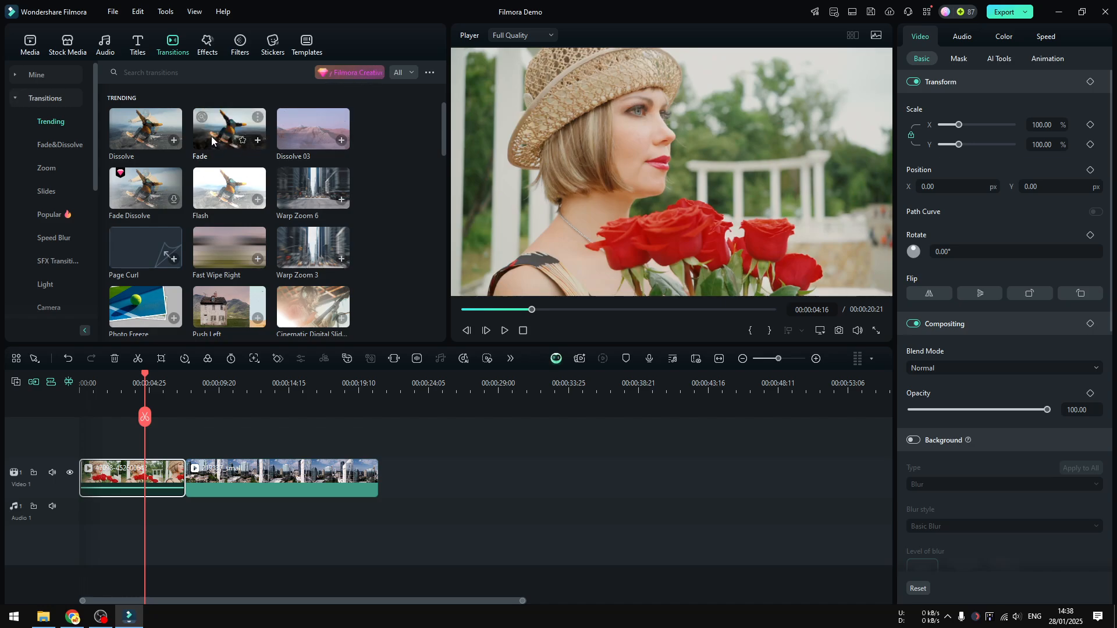
drag(146, 130, 183, 476)
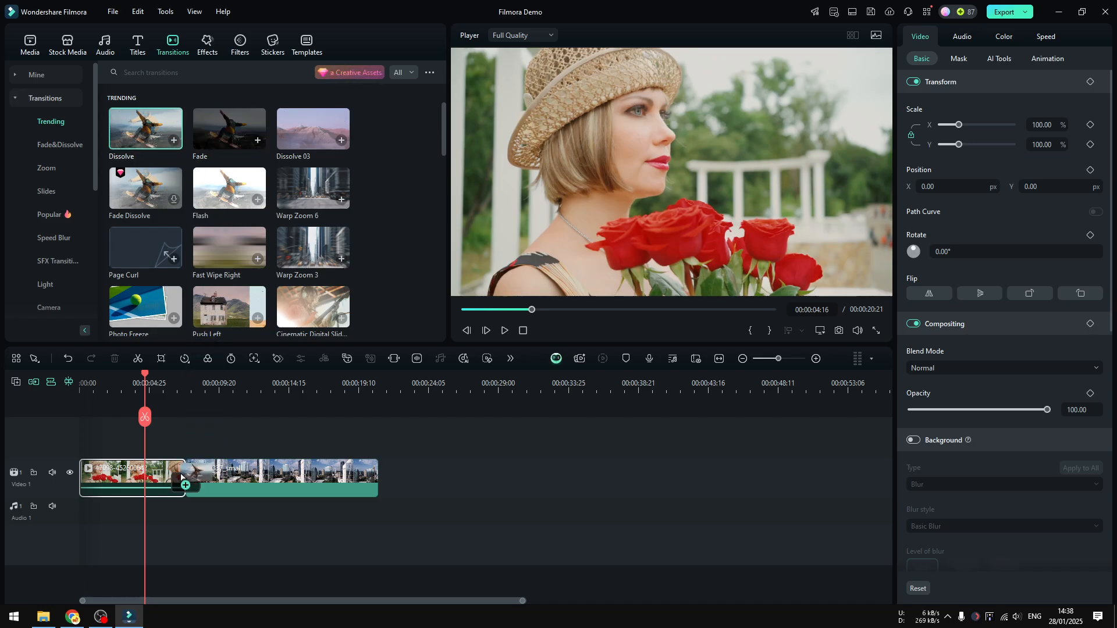
click(157, 384)
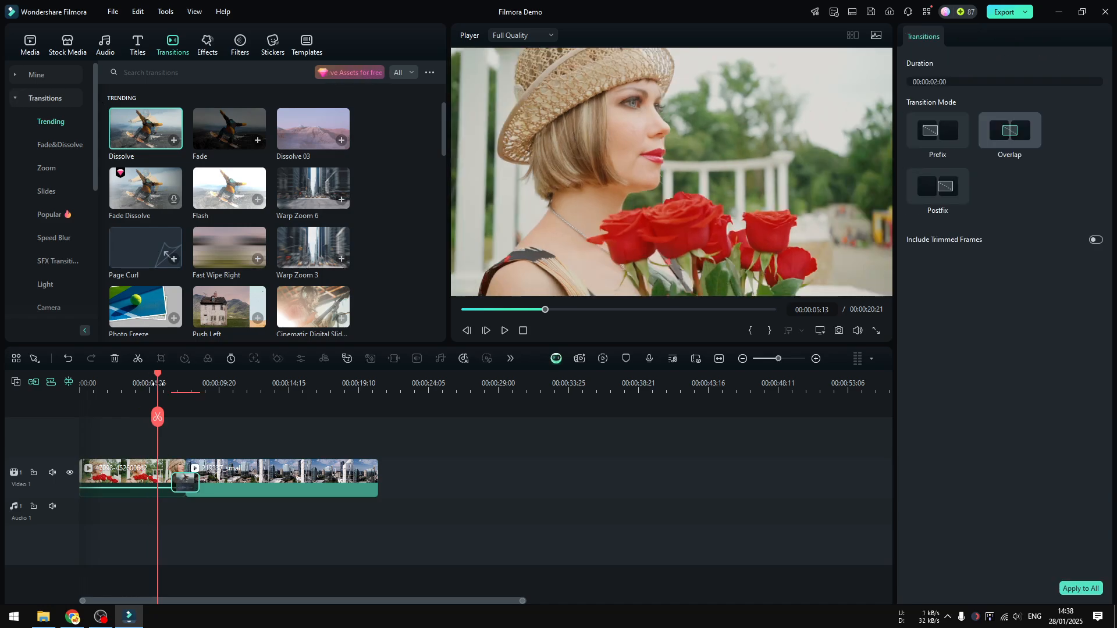
key(space)
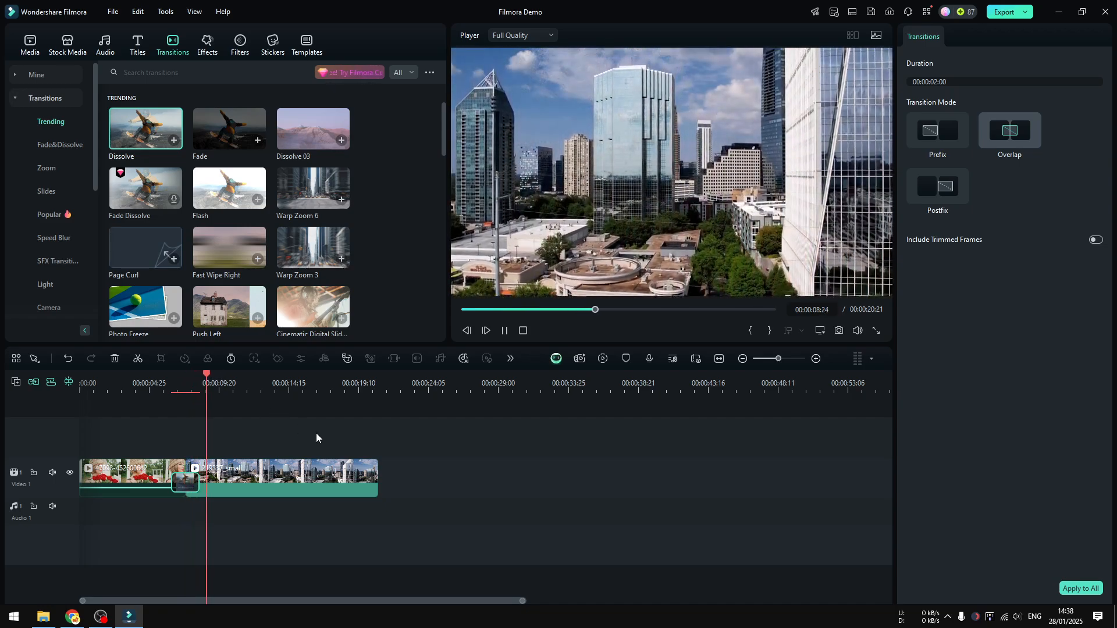
key(space)
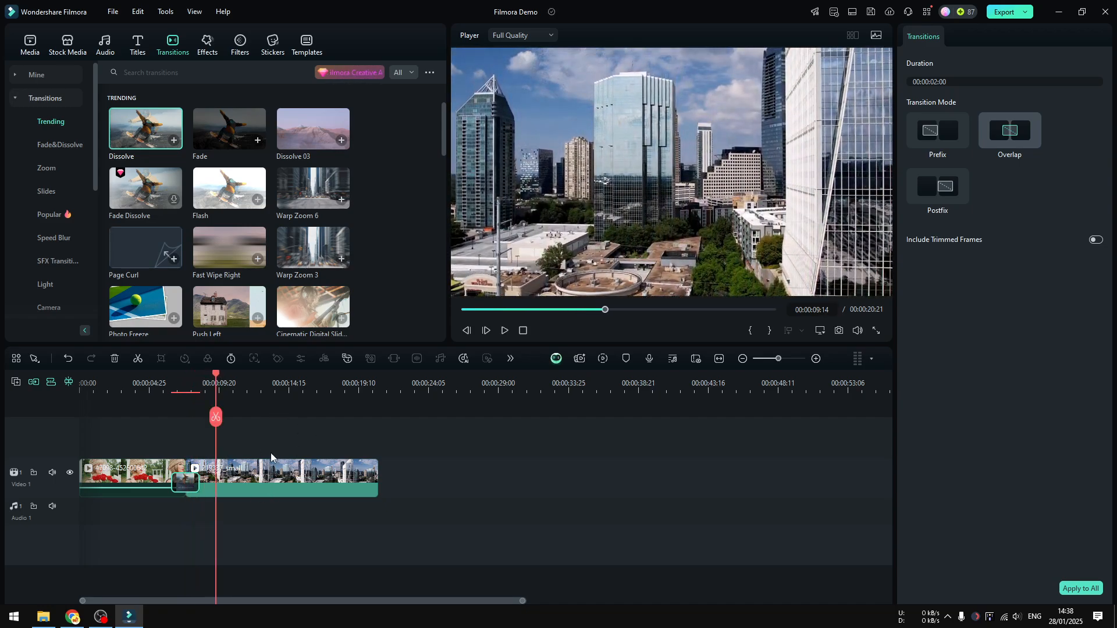
Step: Delete both video clips and their transition from the timeline
click(262, 484)
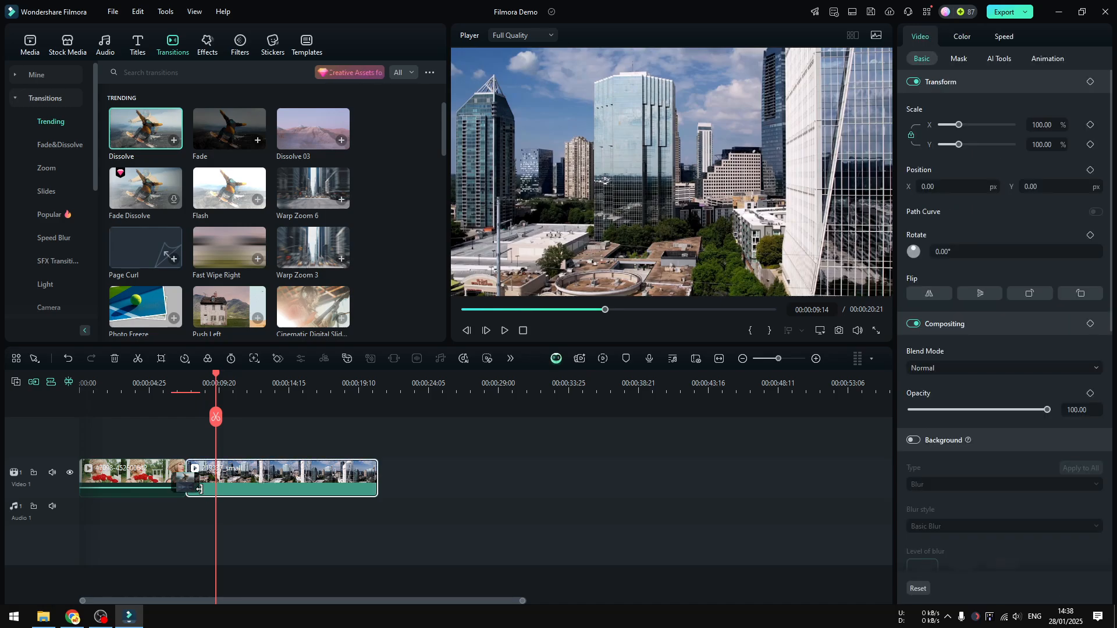
click(186, 483)
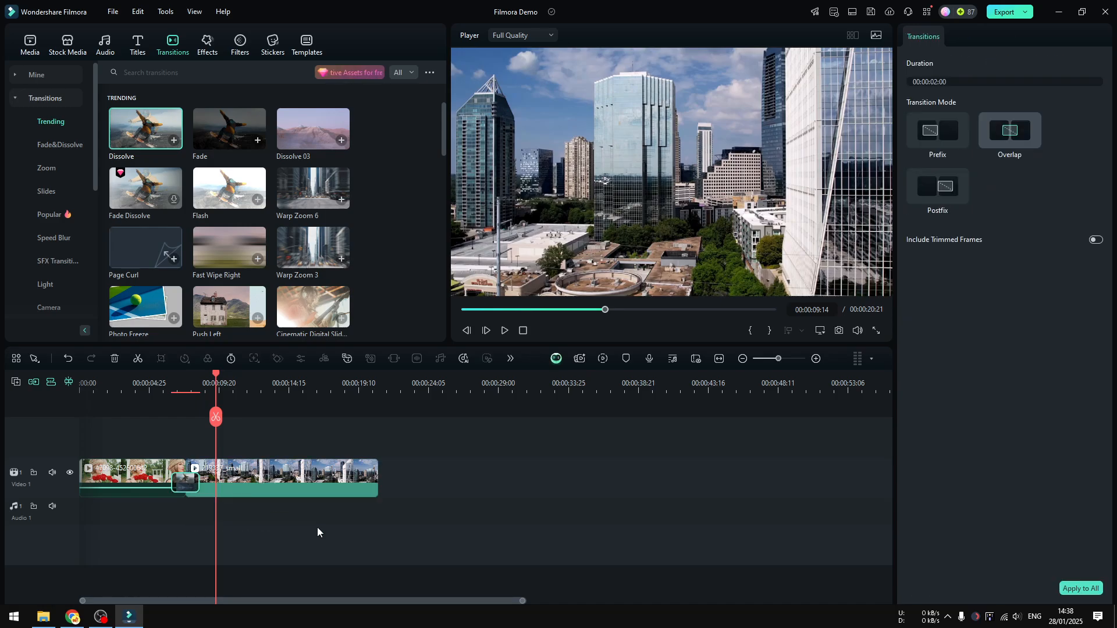
click(327, 534)
drag(389, 540, 96, 443)
right_click(282, 477)
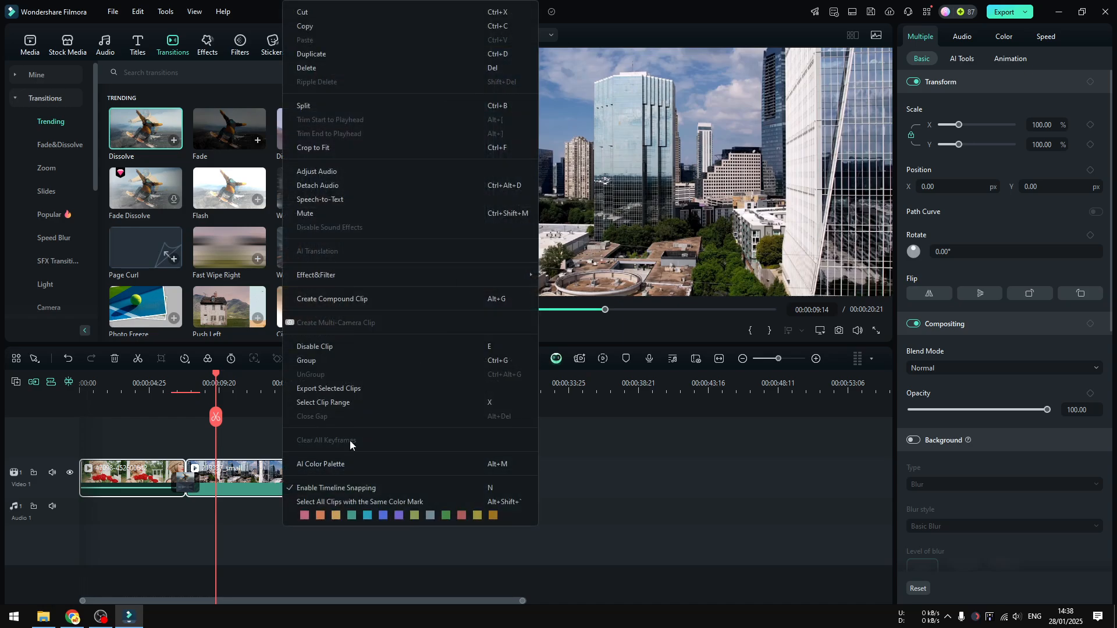
click(320, 67)
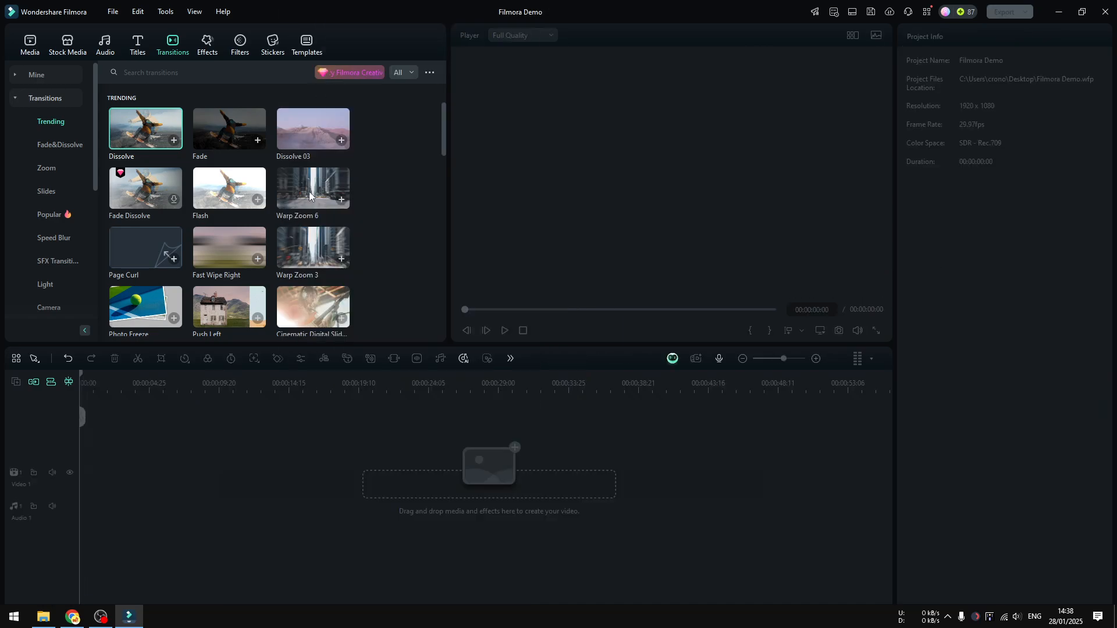
Step: Place the songs Rhythm of Our Hearts and Electric Connection end to end on the Audio 1 track
click(30, 42)
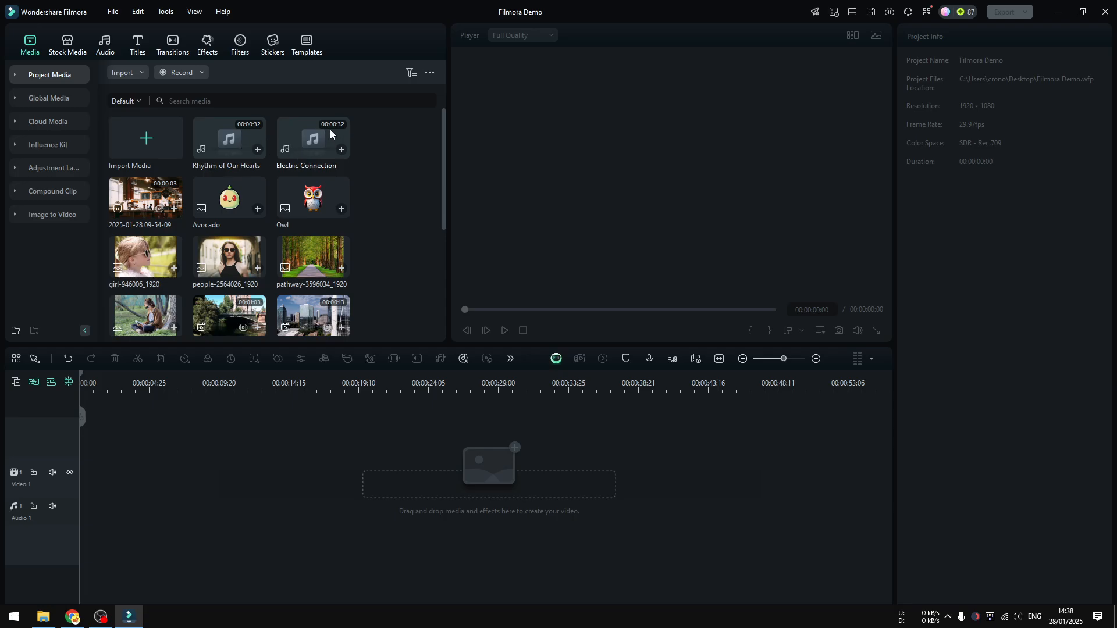
drag(230, 143, 126, 509)
scroll(341, 384, down, 3)
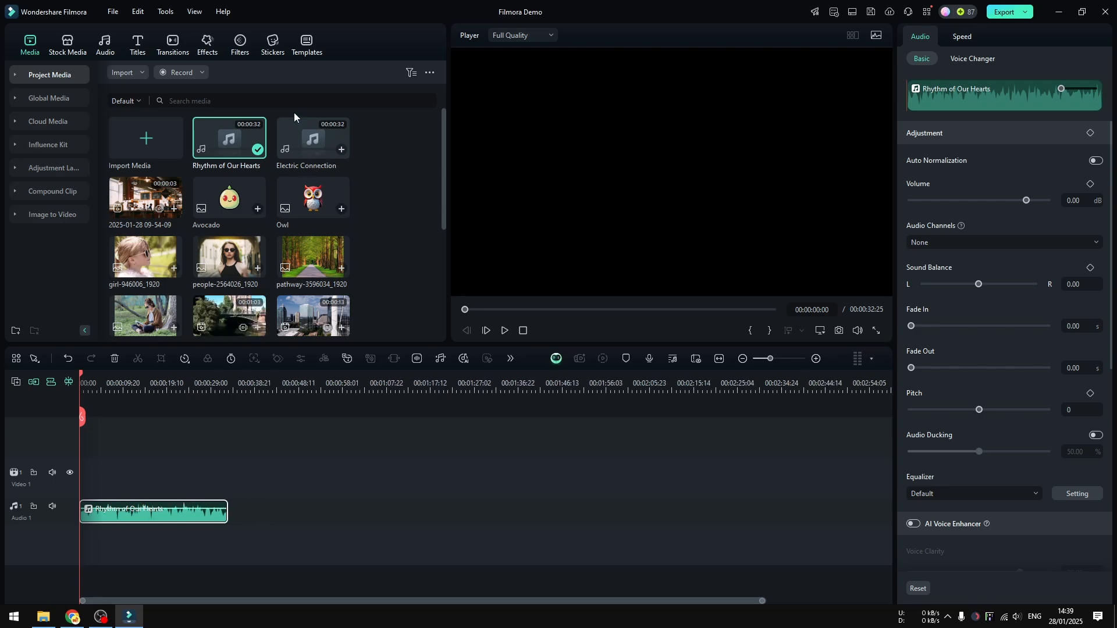
drag(300, 137, 239, 511)
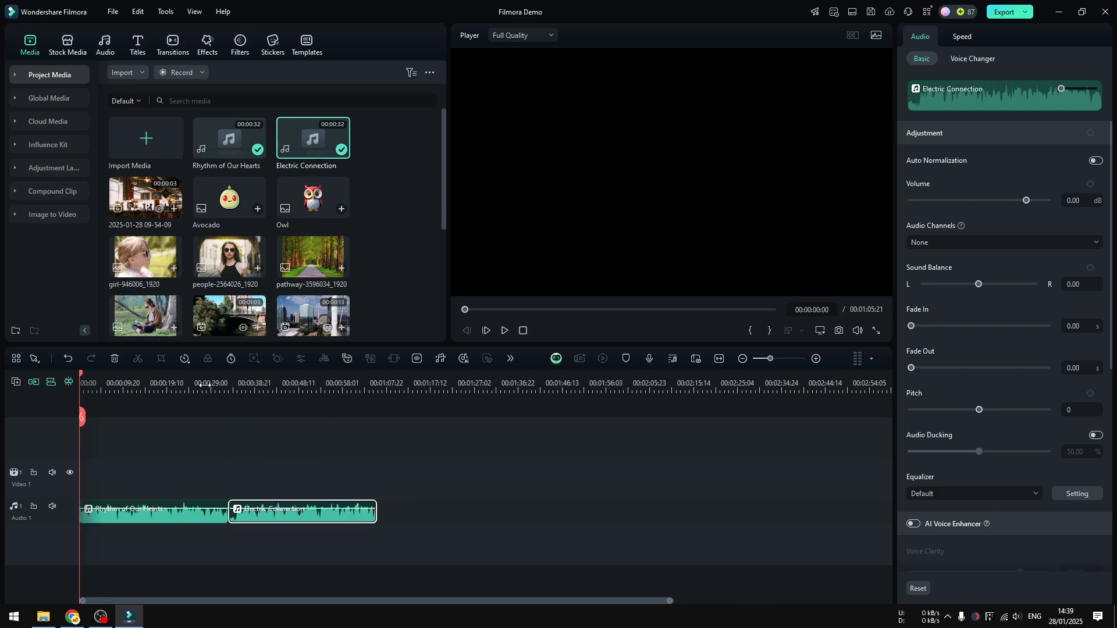
Step: Turn on Auto Normalization for the Rhythm of Our Hearts clip
click(203, 385)
scroll(419, 393, up, 3)
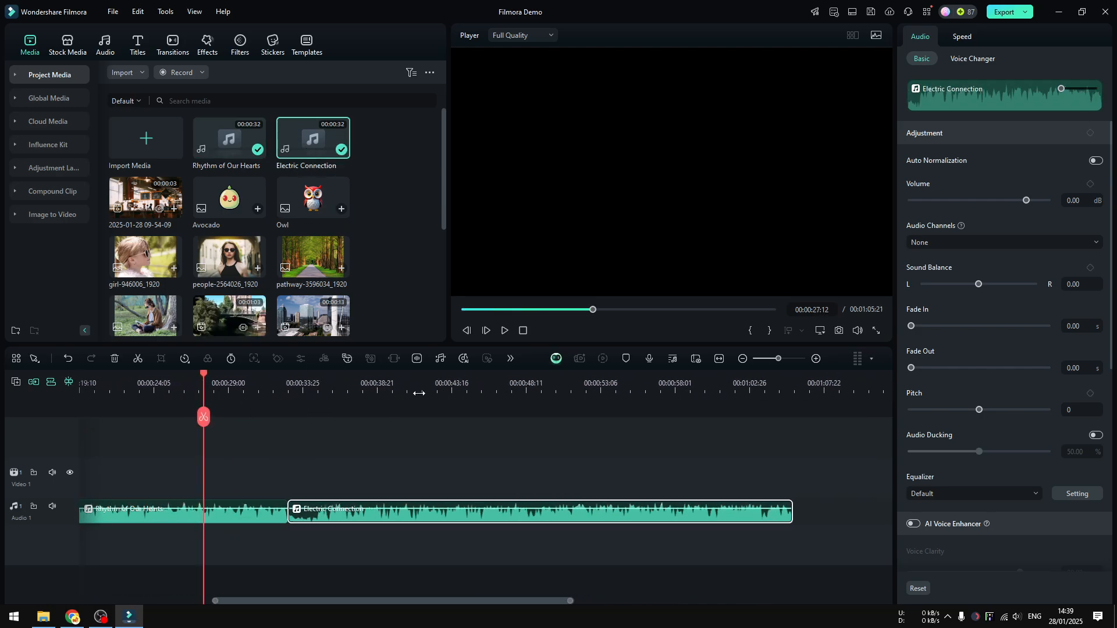
click(245, 385)
click(254, 521)
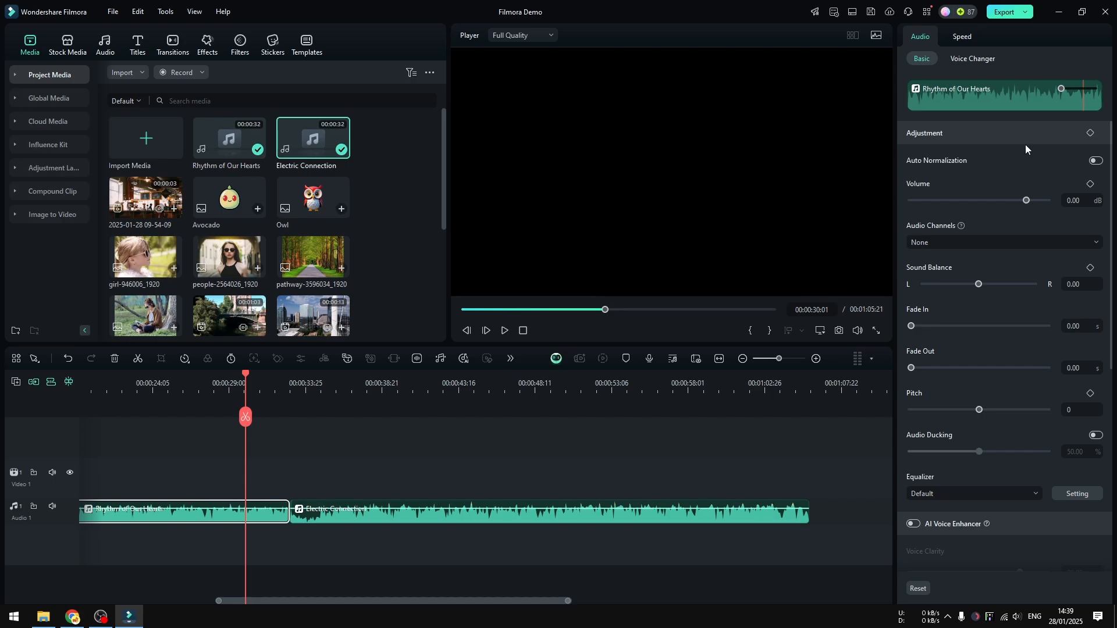
click(1095, 161)
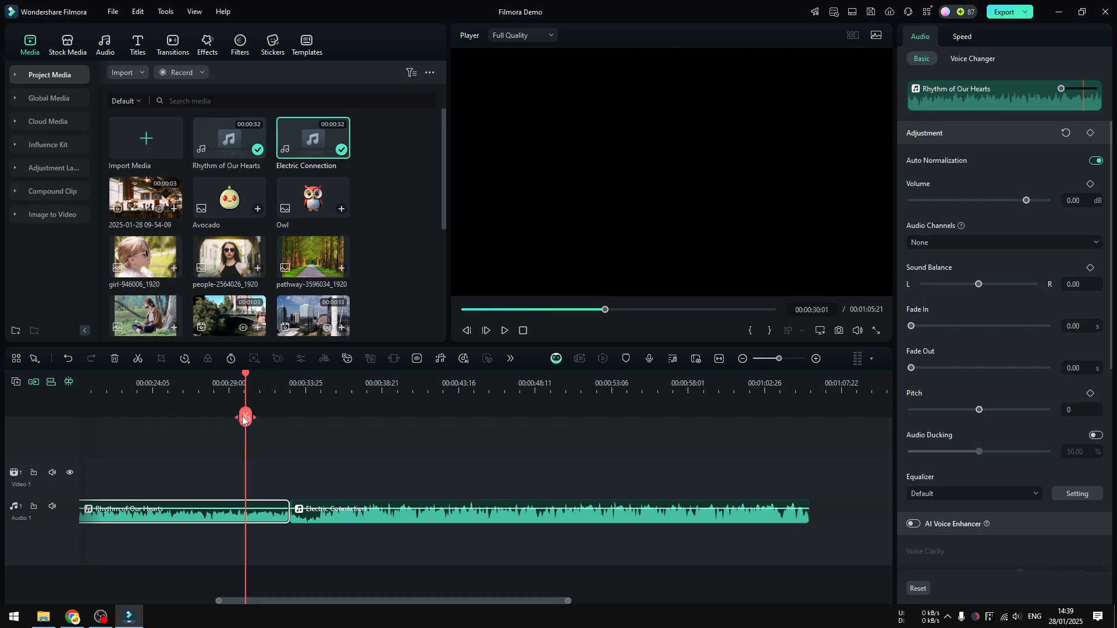
Step: Play the audio across the cut between the two songs, and return the playhead to just before the cut
mouse_move(243, 419)
mouse_down()
mouse_move(256, 418)
mouse_move(238, 418)
mouse_up()
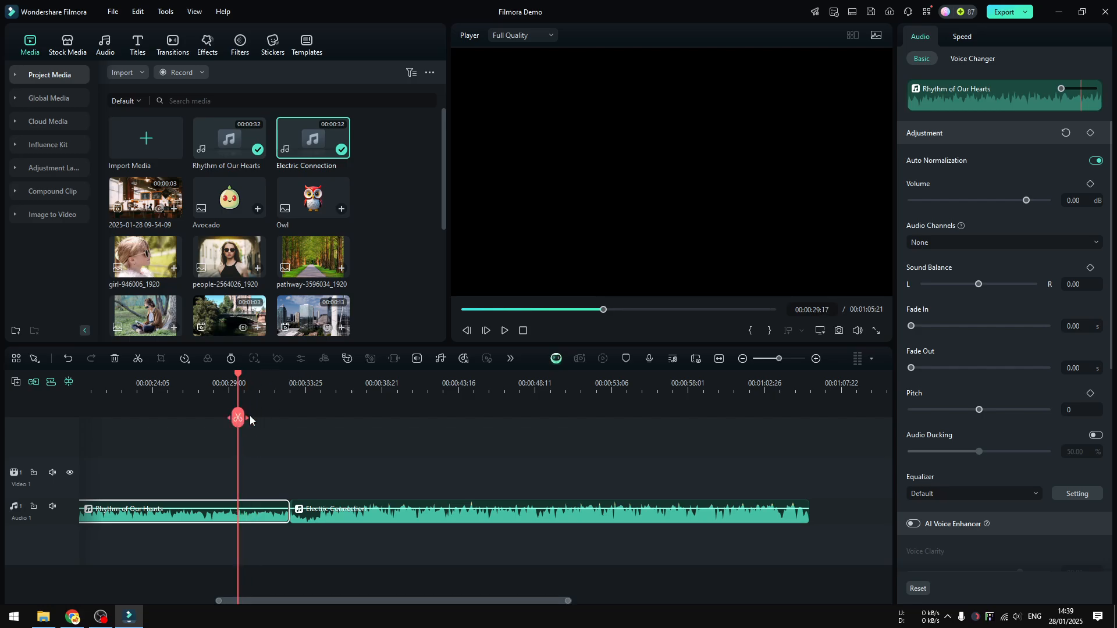
click(505, 332)
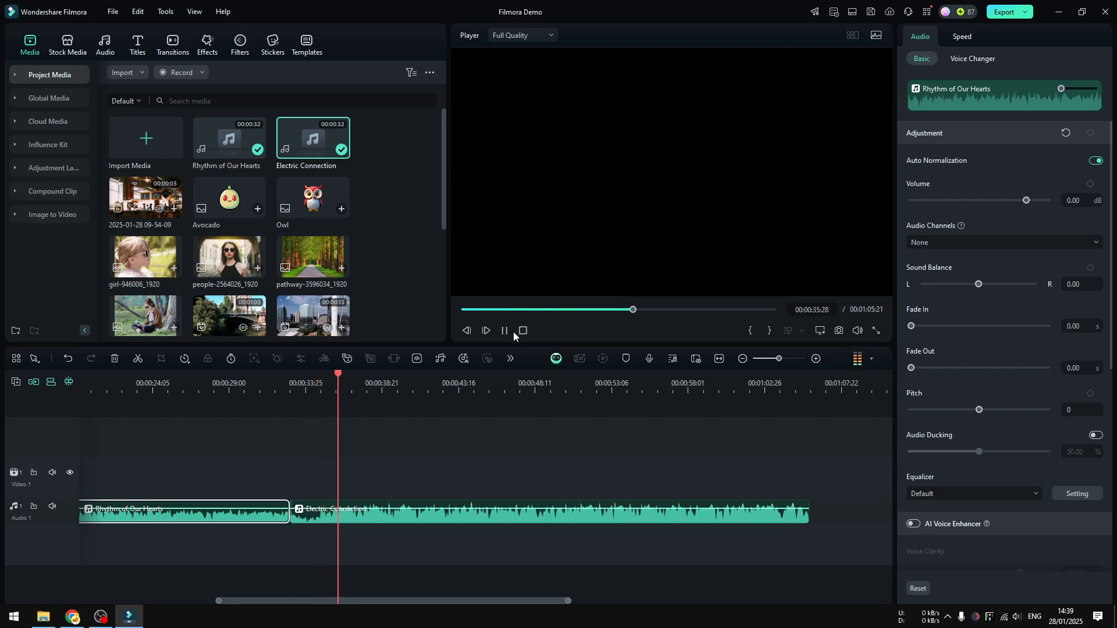
click(506, 332)
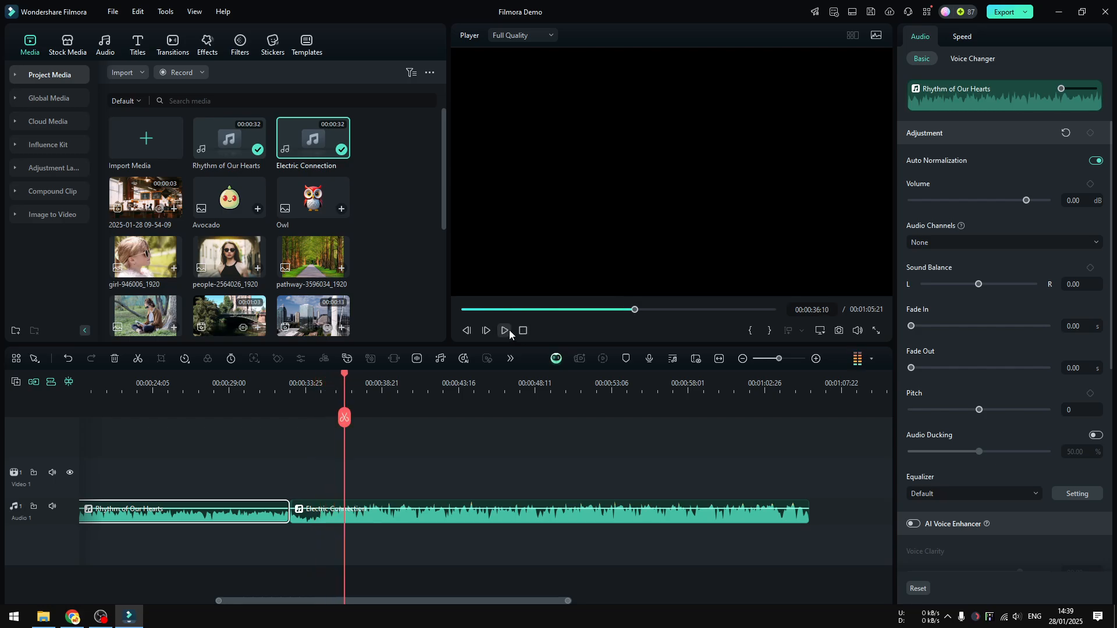
click(267, 375)
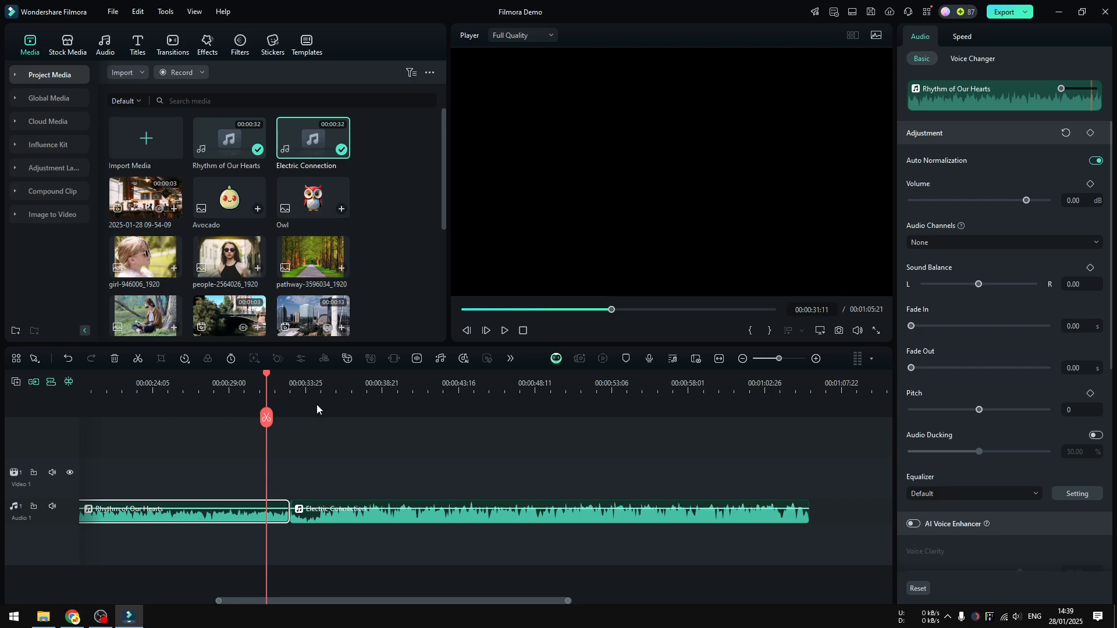
click(245, 385)
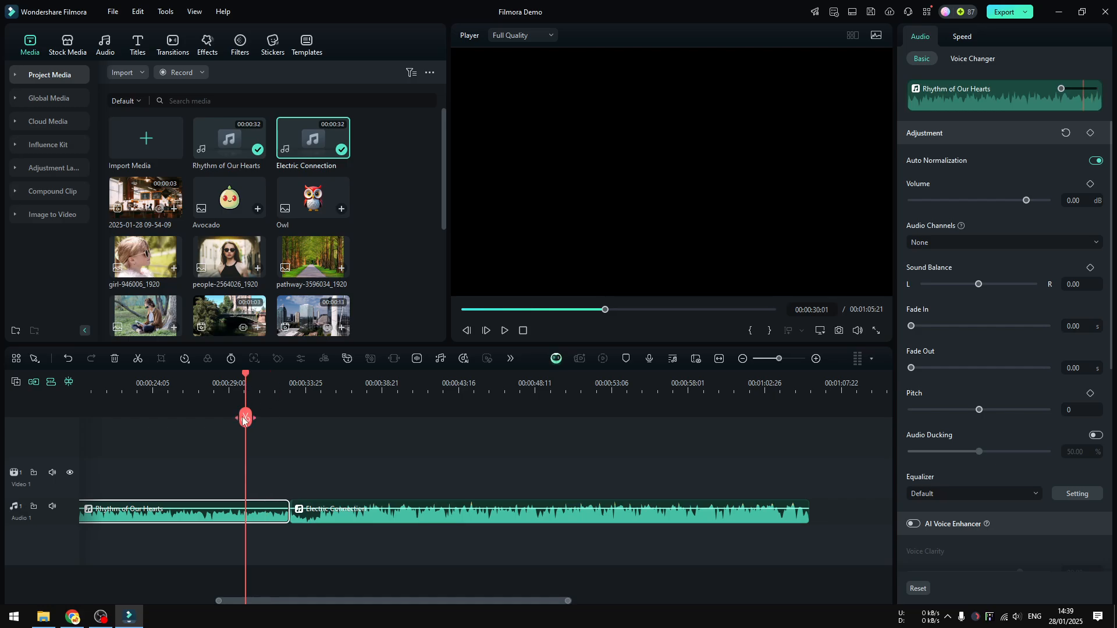
Step: Add an Exponential Fade audio transition at the cut between the two songs
click(163, 53)
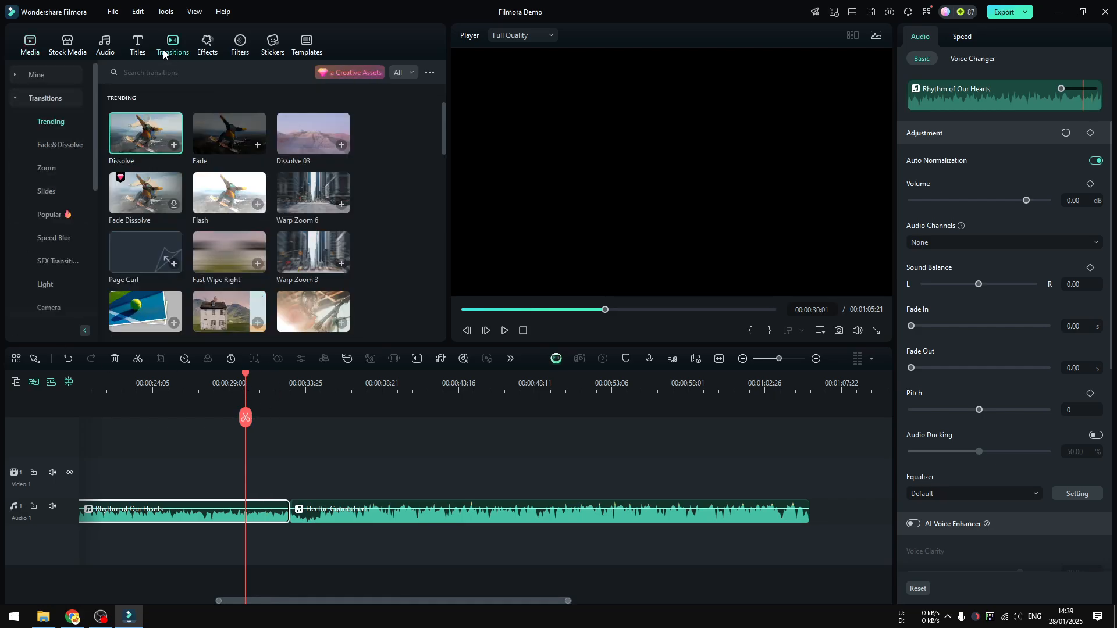
click(46, 97)
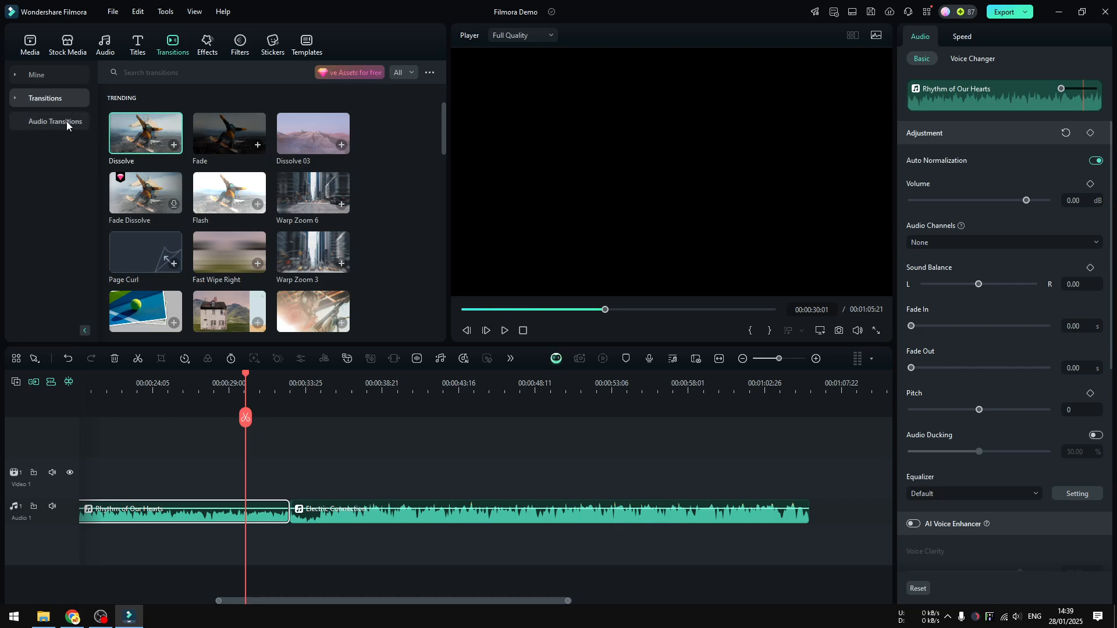
click(45, 122)
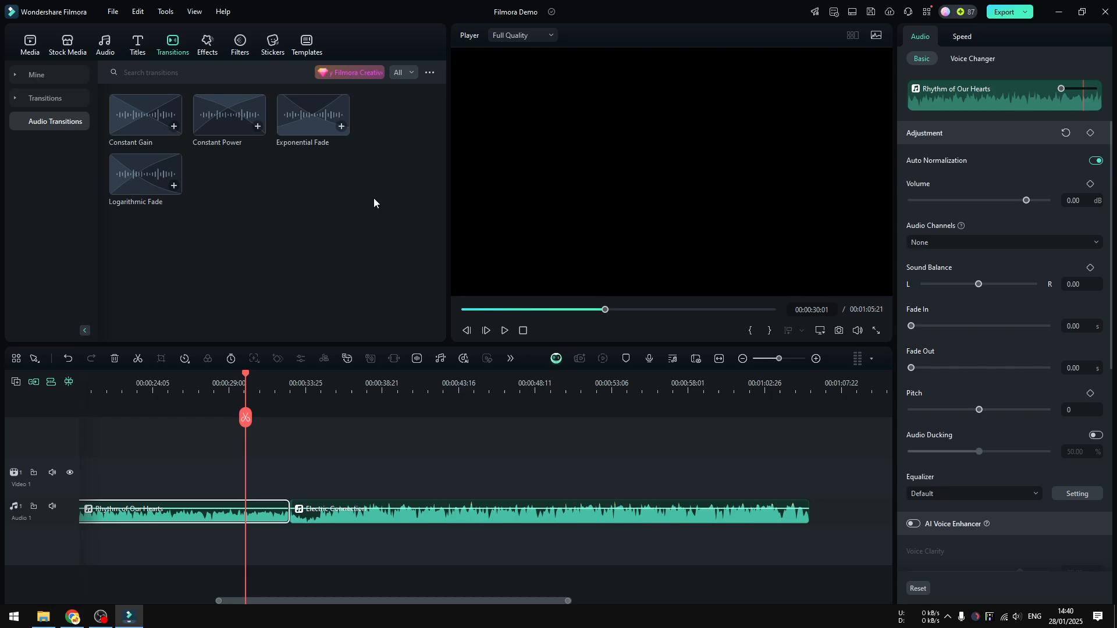
drag(309, 137, 289, 510)
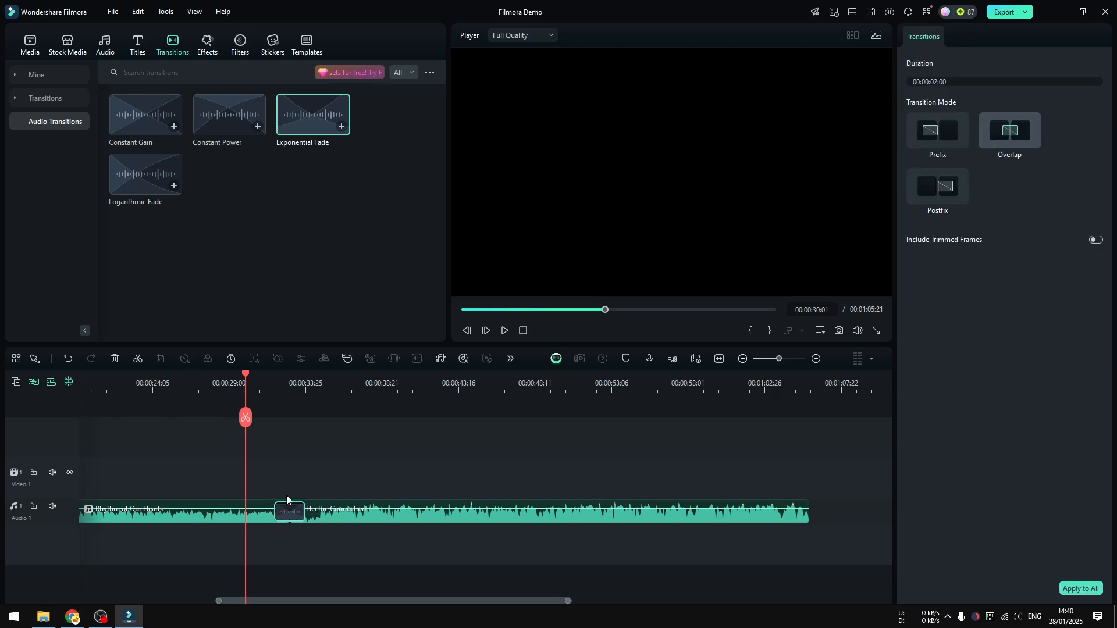
Step: Play the audio from just before the Exponential Fade to hear how the two songs blend
click(257, 522)
click(367, 518)
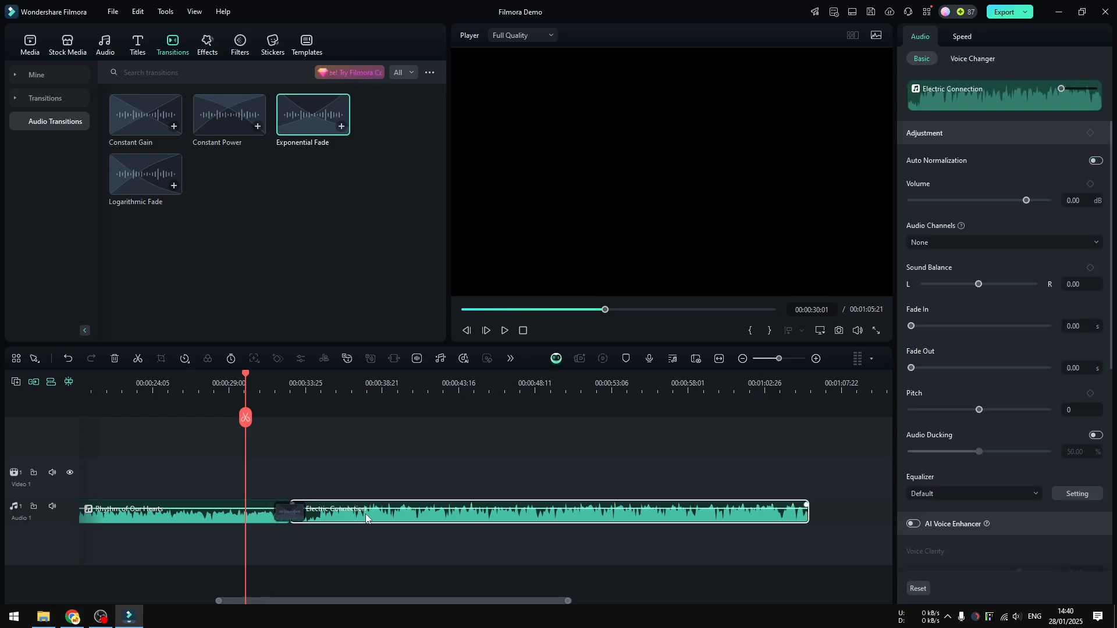
click(259, 384)
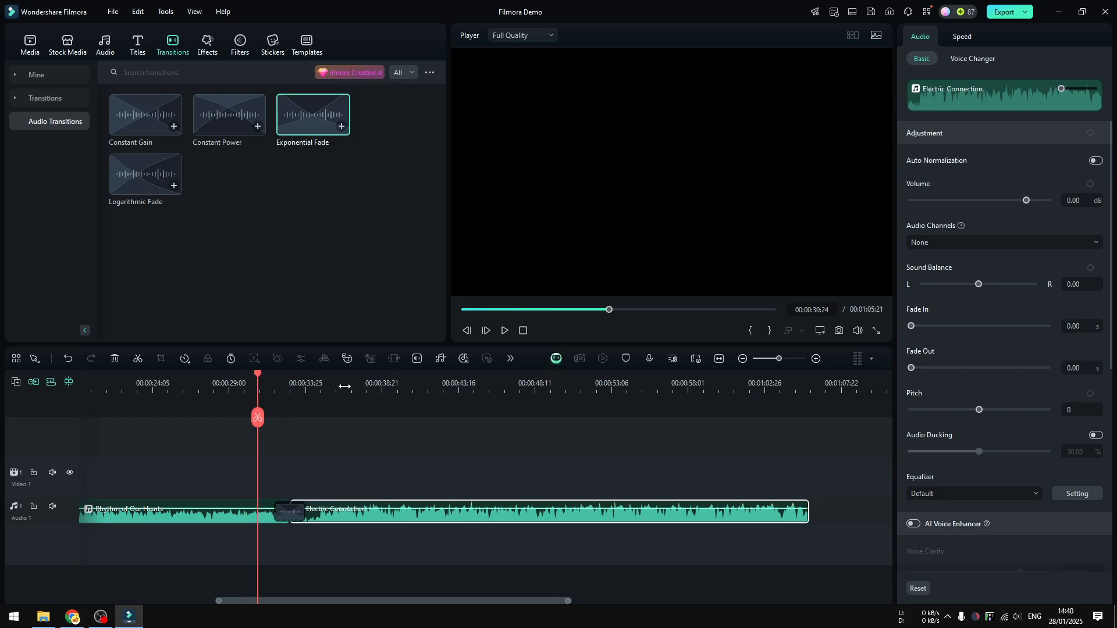
click(505, 331)
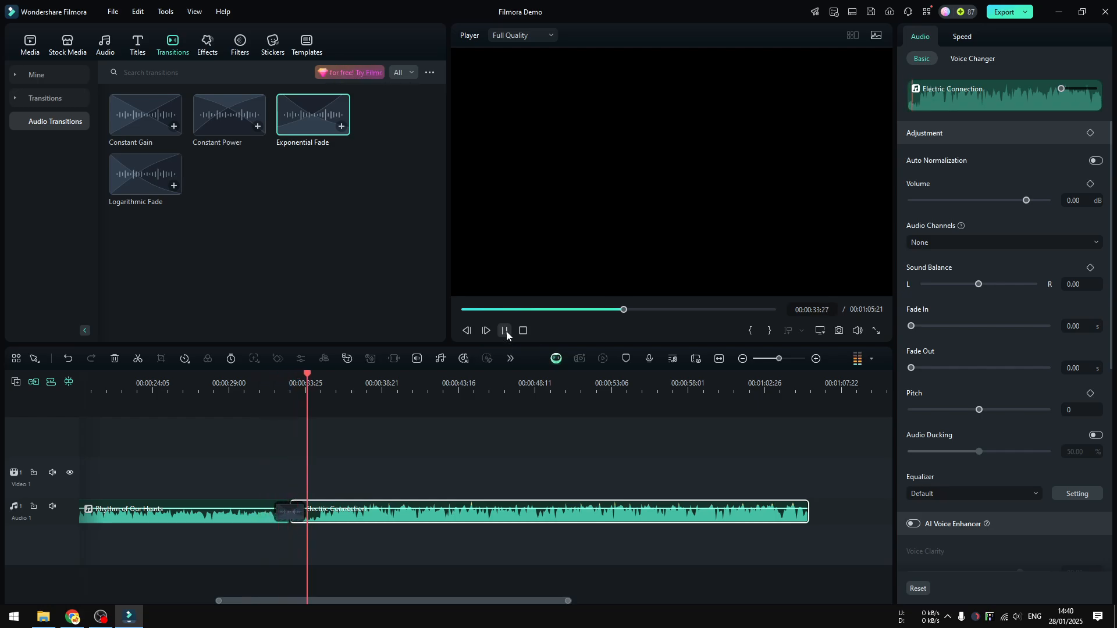
click(506, 334)
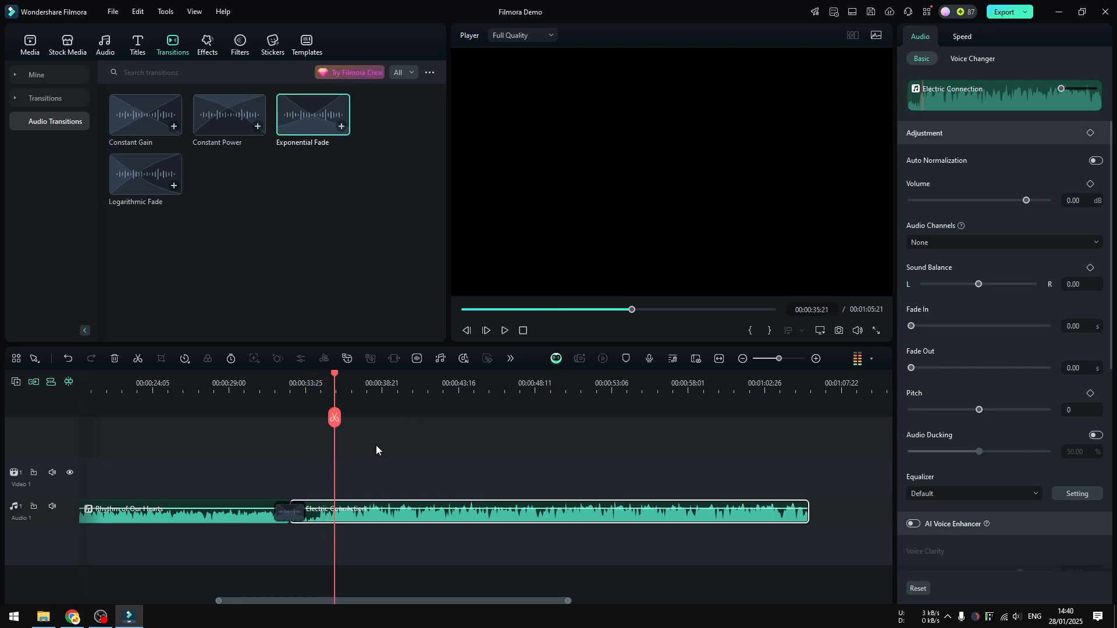
Step: Lengthen the Exponential Fade transition to 00:00:03:14 and play the audio across it
click(293, 515)
drag(303, 511, 317, 511)
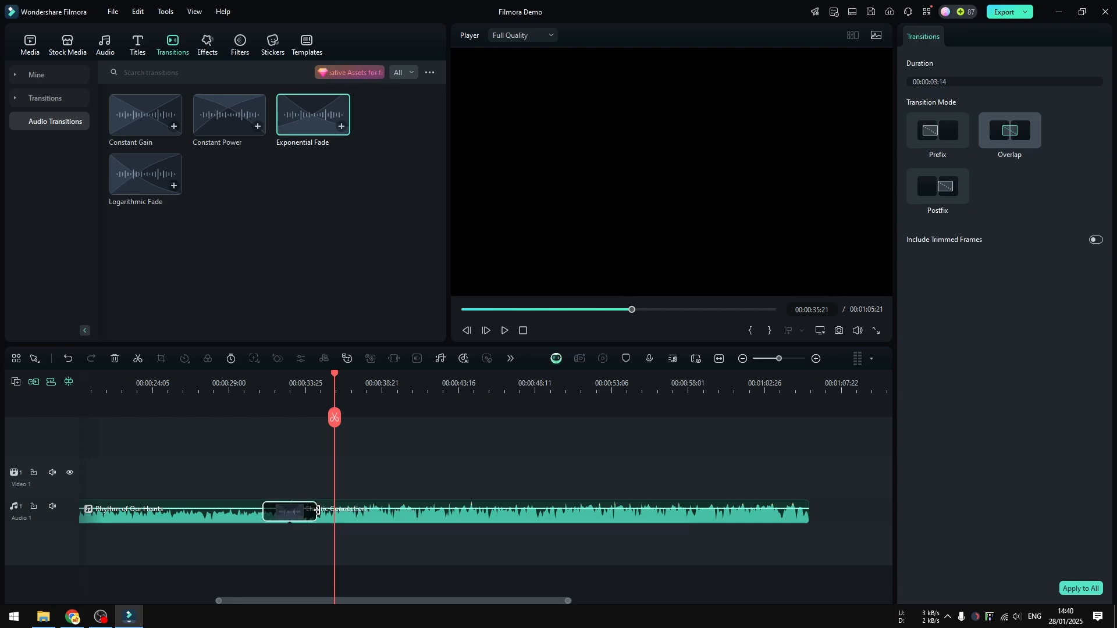
click(252, 400)
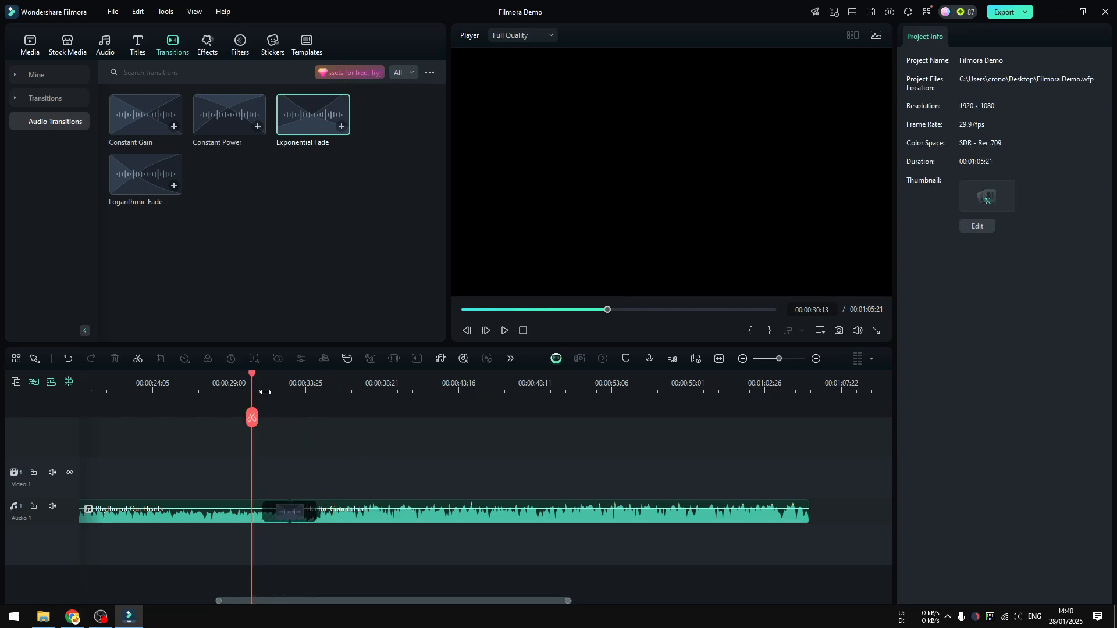
click(287, 512)
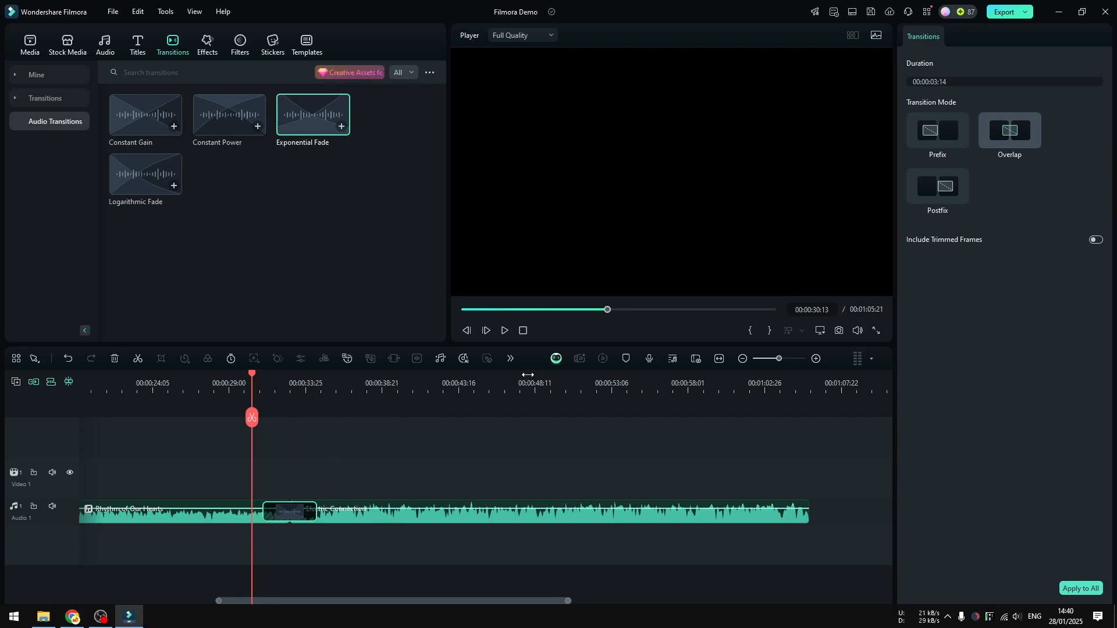
click(505, 331)
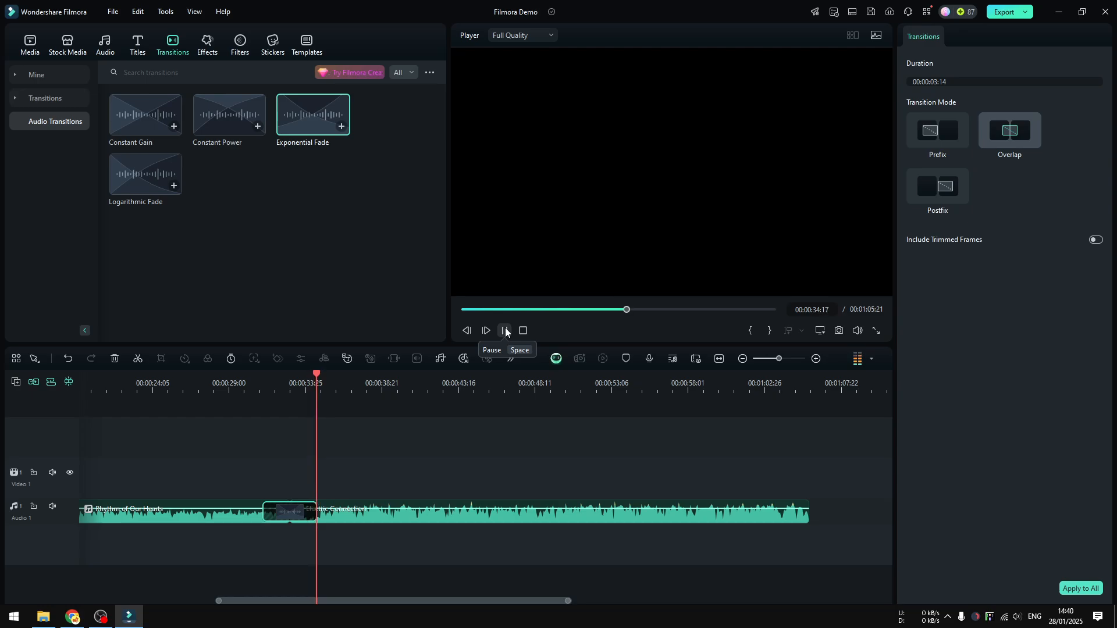
click(505, 331)
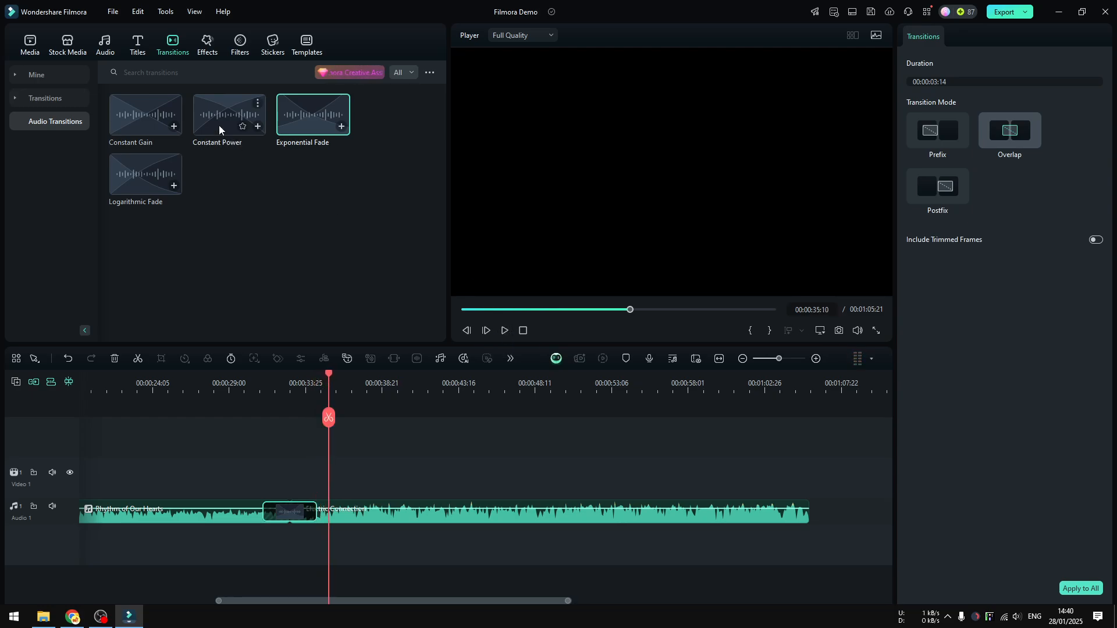
Step: Replace the Exponential Fade between the songs with a Constant Gain transition and play the audio across it
drag(145, 122, 282, 509)
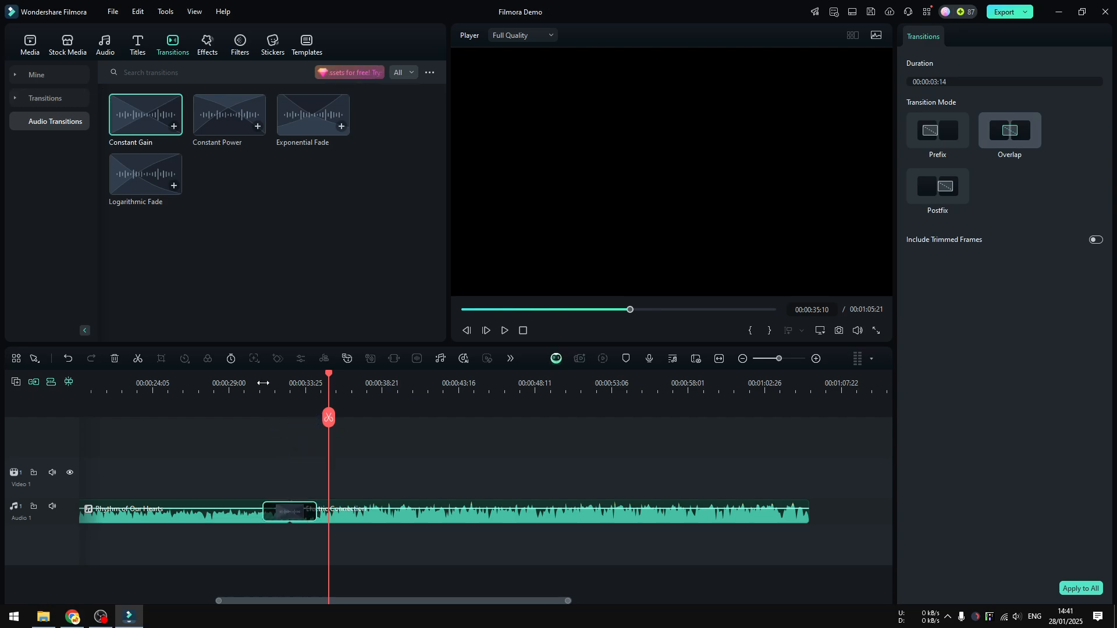
click(256, 381)
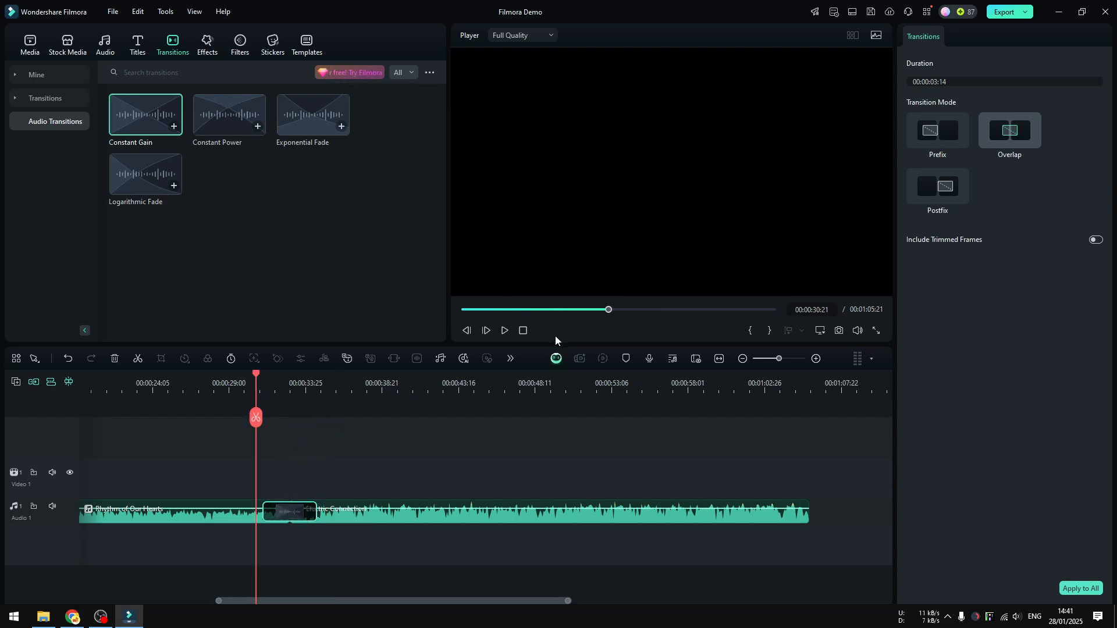
click(504, 331)
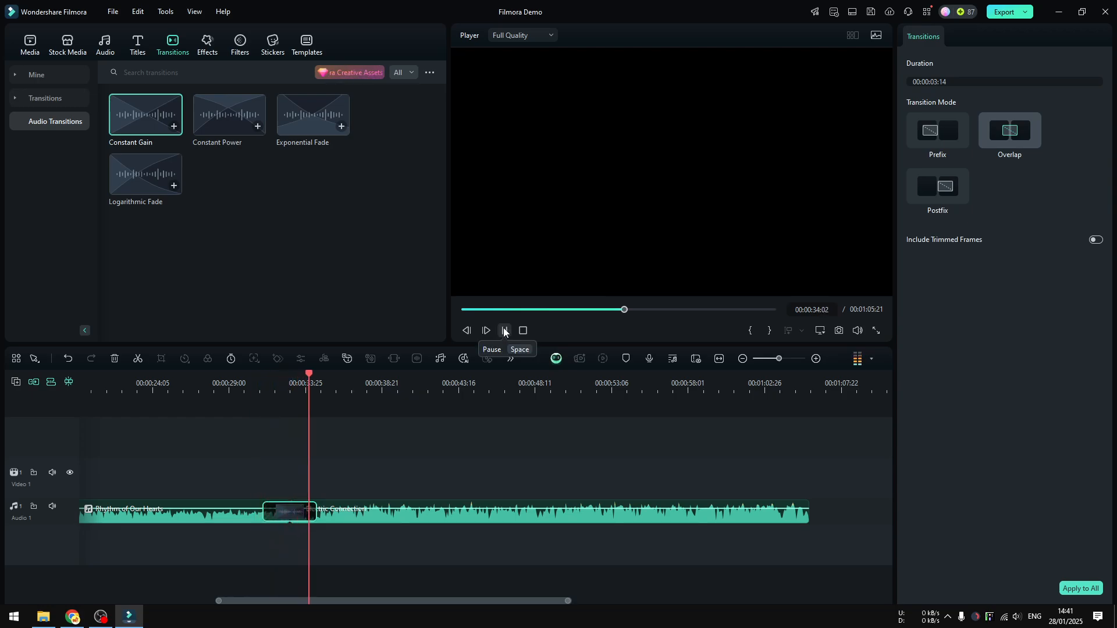
click(503, 331)
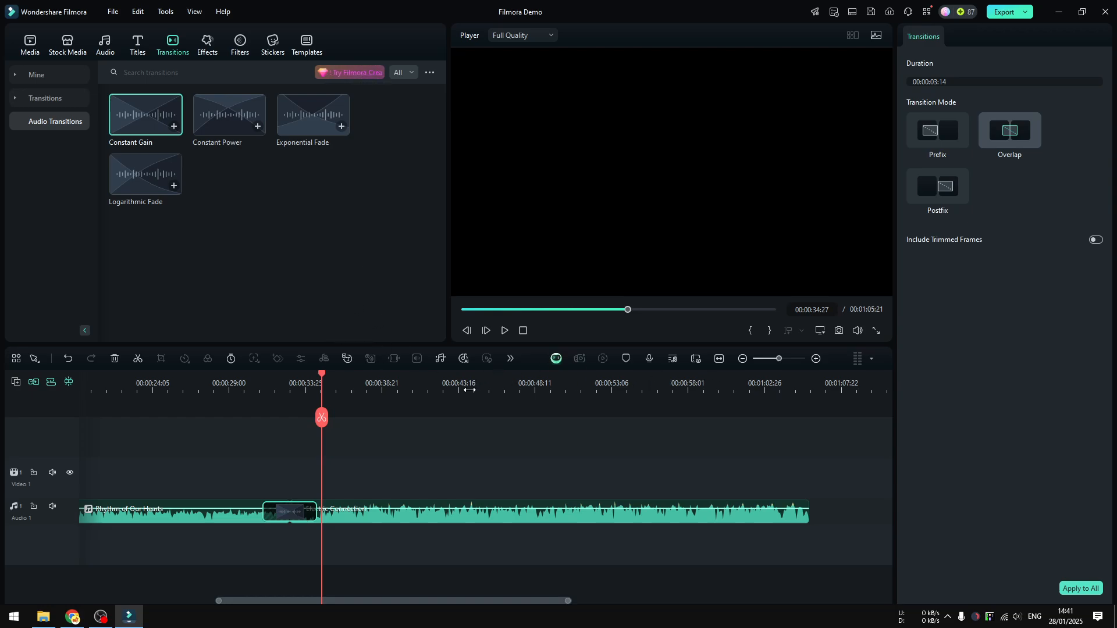
click(378, 519)
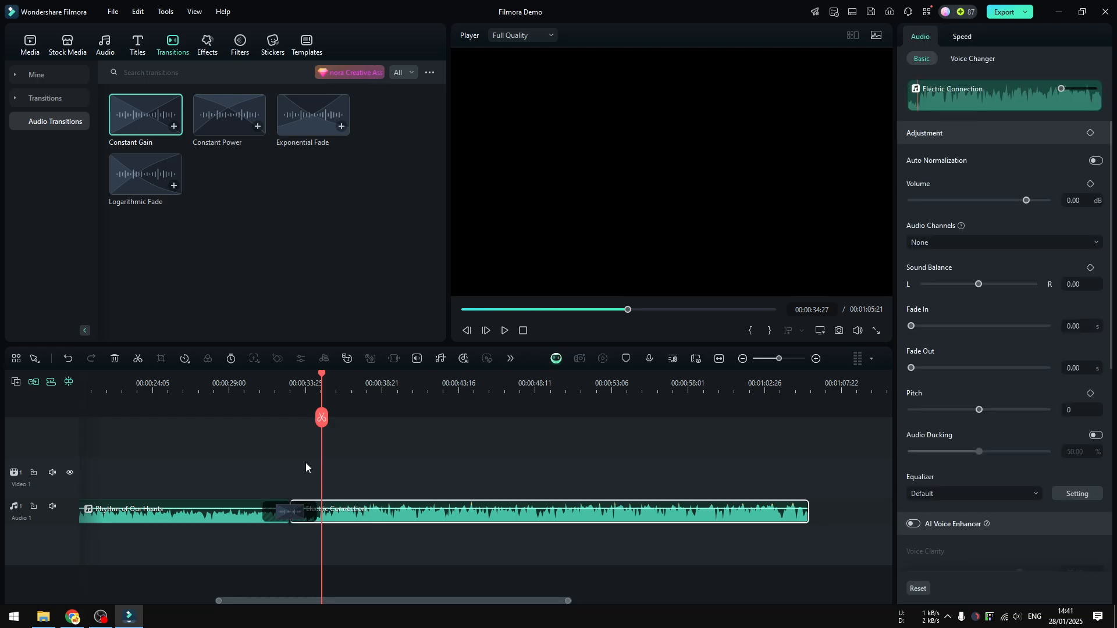